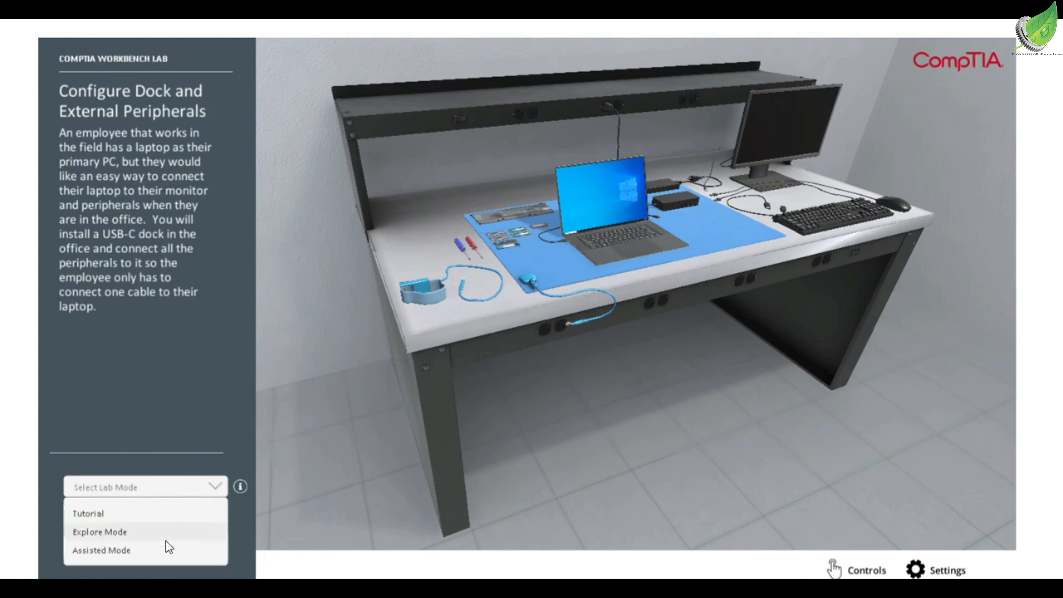
# Start the lab in Assisted Mode and connect the external monitor's DisplayPort cable to the Universal Dock
pyautogui.click(165, 550)
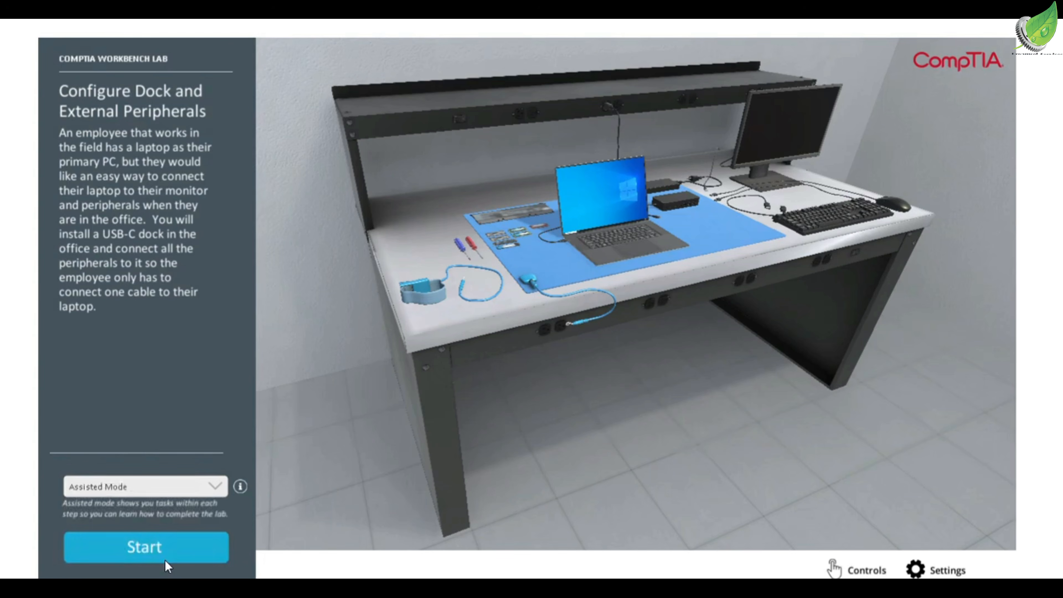
pyautogui.click(149, 548)
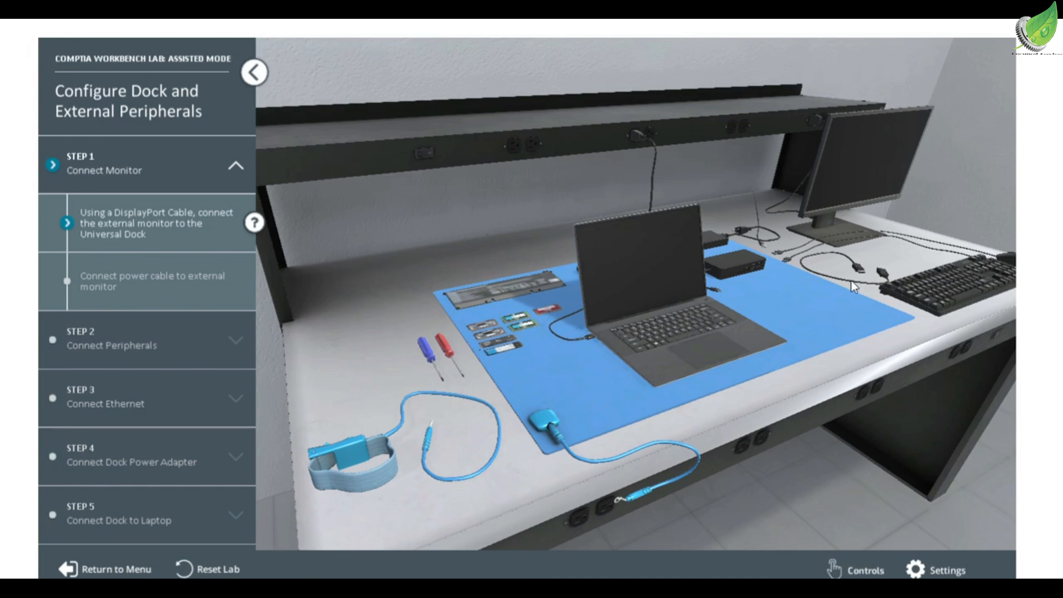
pyautogui.click(860, 267)
pyautogui.scroll(1, 884, 298)
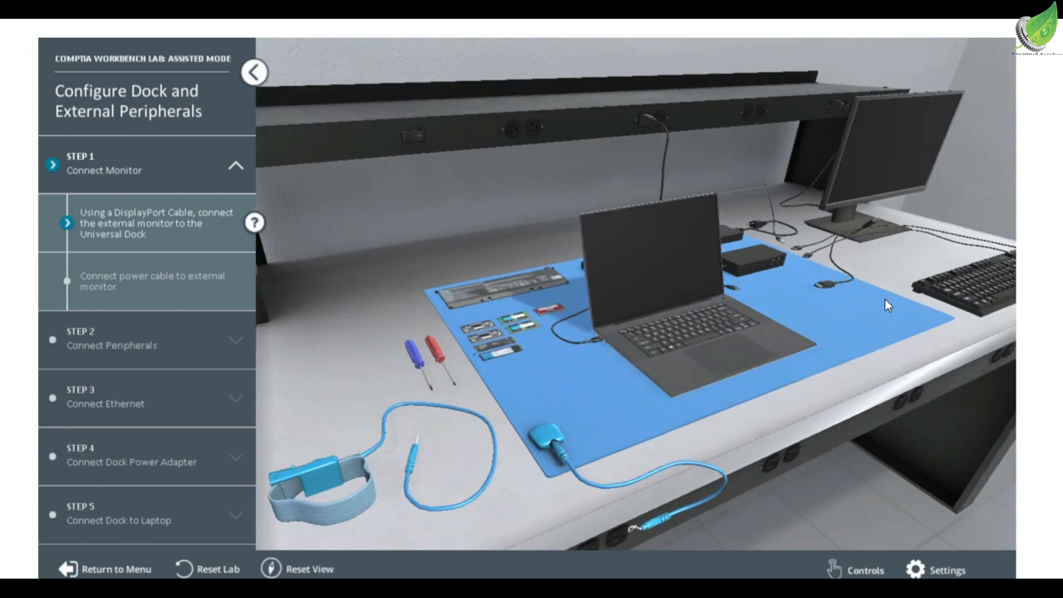
pyautogui.scroll(1, 884, 301)
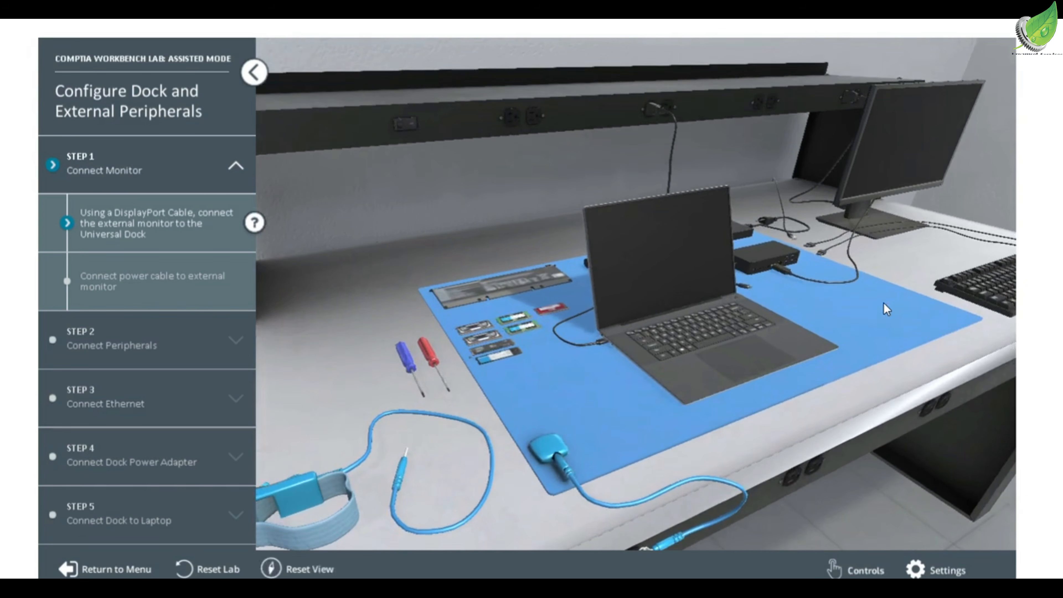
pyautogui.scroll(2, 885, 313)
pyautogui.scroll(1, 884, 312)
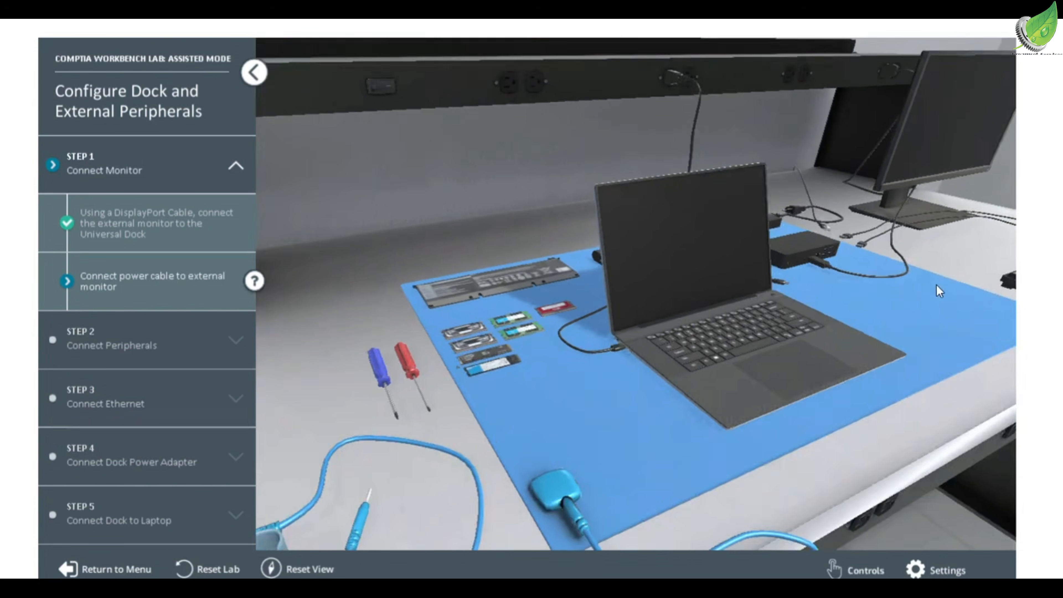
# Connect the power cable to the external monitor
pyautogui.scroll(-3, 937, 282)
pyautogui.scroll(-3, 938, 282)
pyautogui.moveTo(929, 374); pyautogui.dragTo(829, 406)
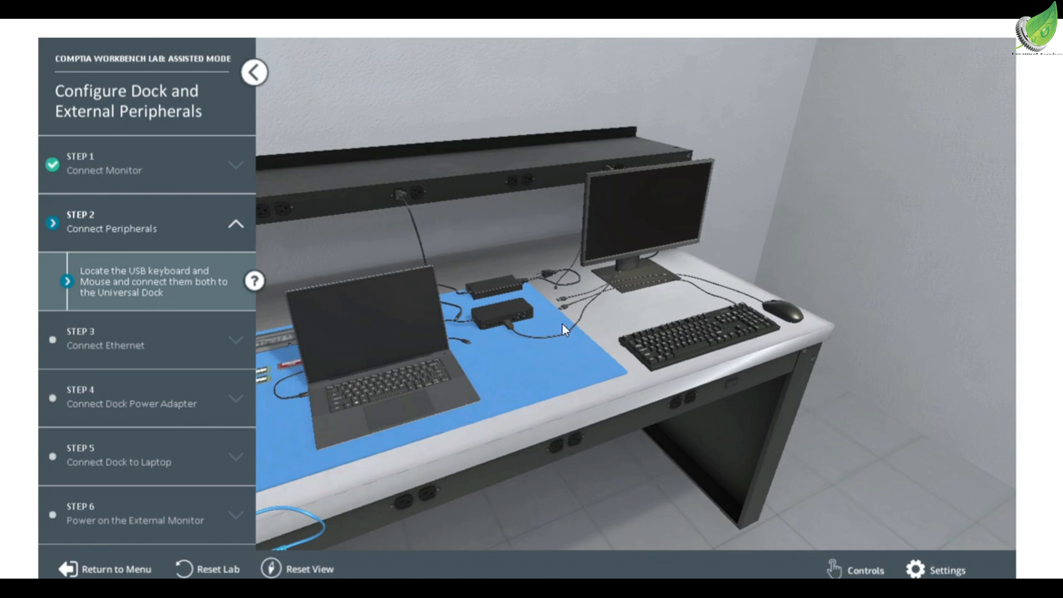
# Connect the USB keyboard, the USB mouse and the wall's ethernet cable to the Universal Dock
pyautogui.scroll(3, 562, 324)
pyautogui.scroll(2, 605, 325)
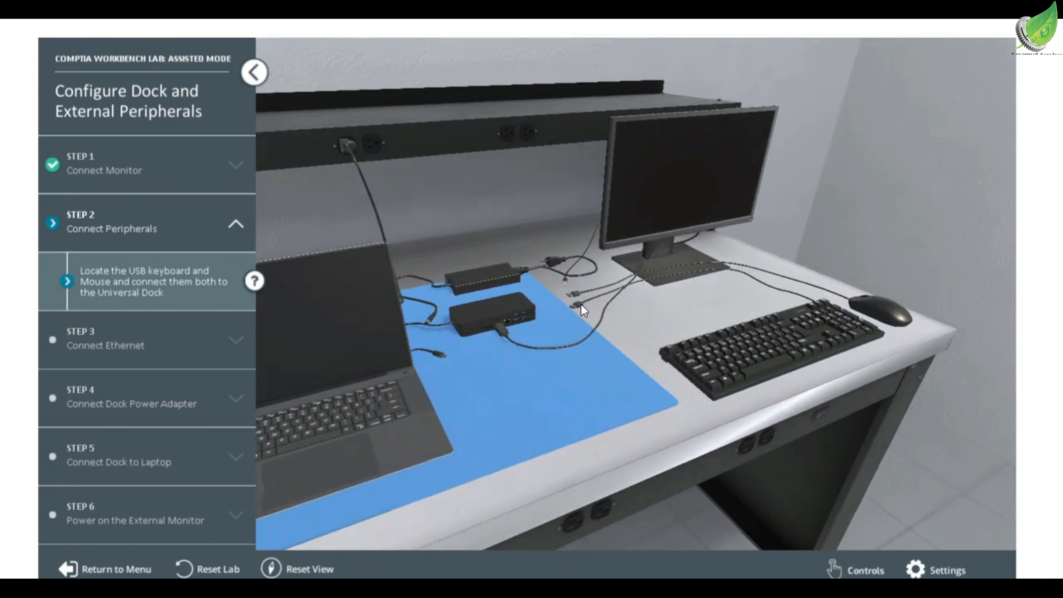
pyautogui.moveTo(579, 305); pyautogui.dragTo(579, 303)
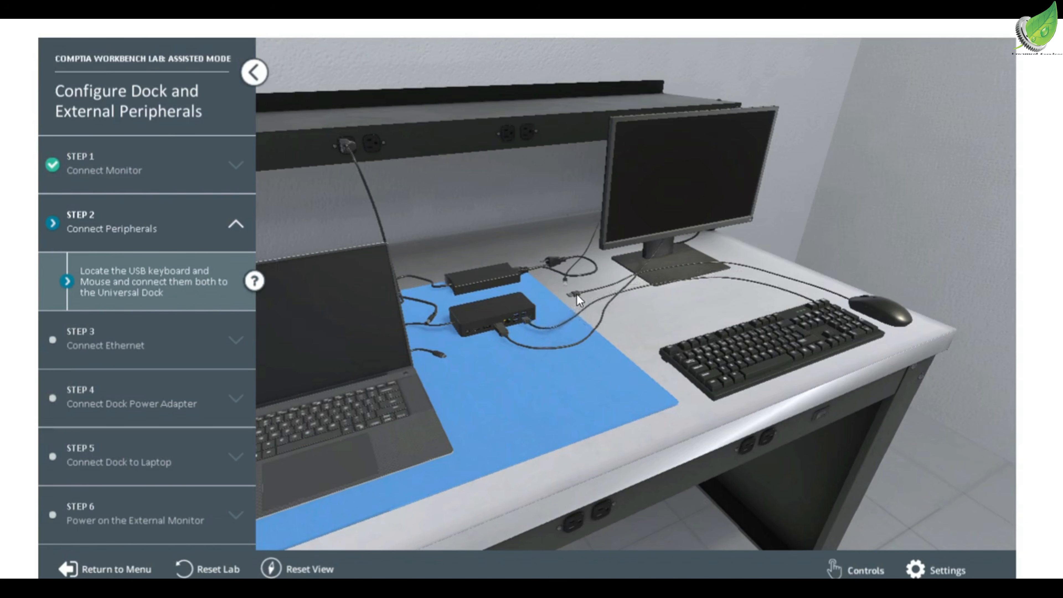
pyautogui.click(576, 294)
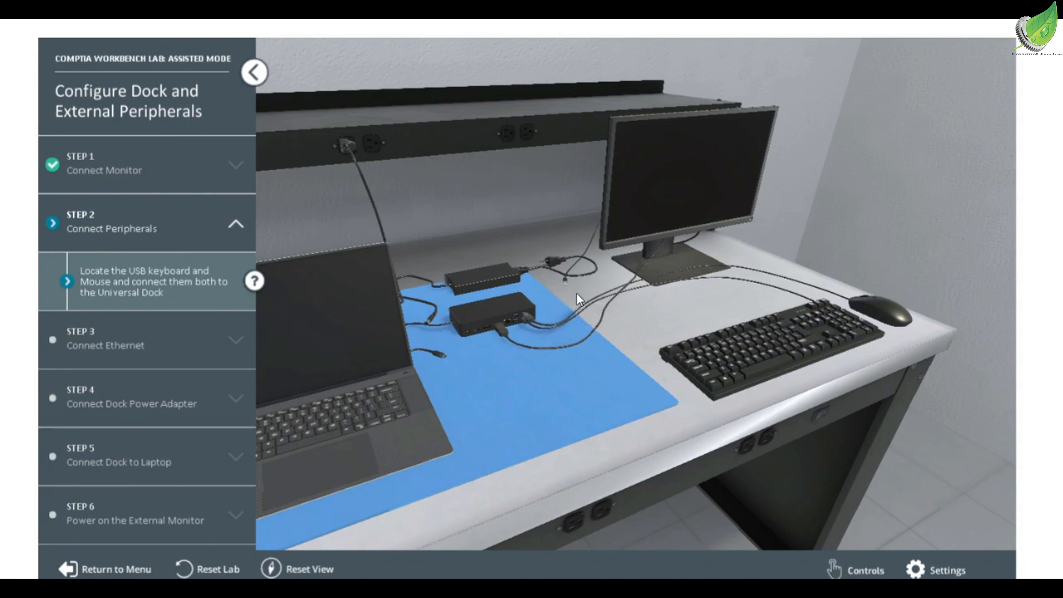
pyautogui.click(564, 279)
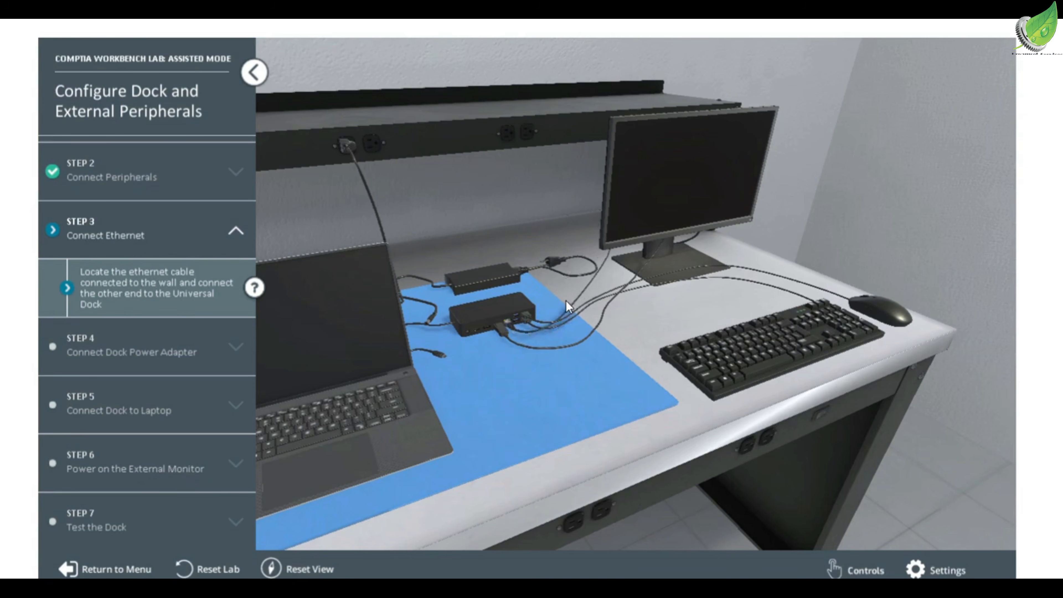
# Plug the dock's power adapter into a power outlet and the dock, and connect the dock to the laptop with the USB-C cable
pyautogui.click(554, 267)
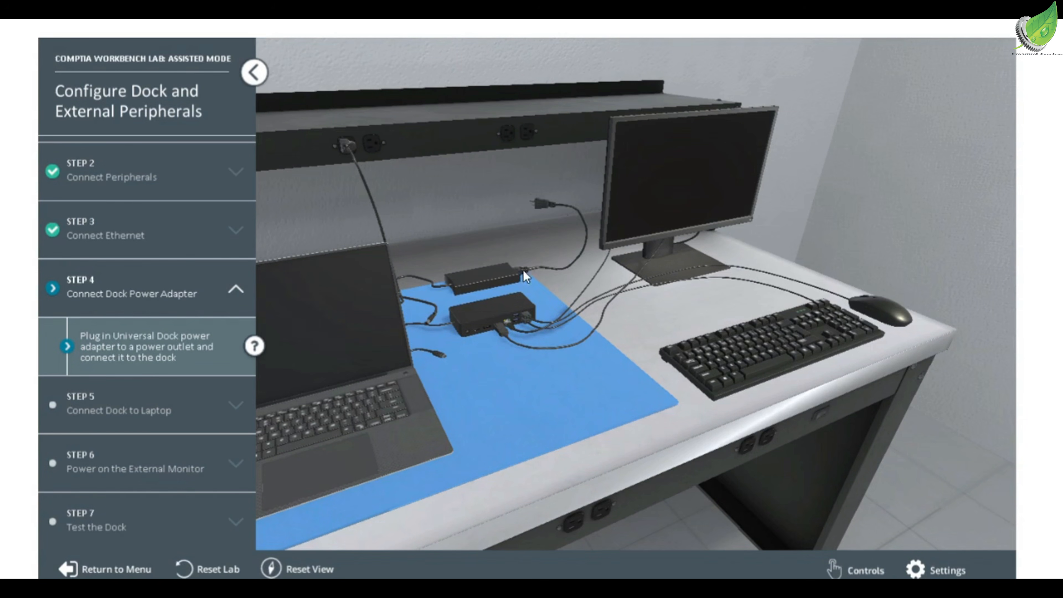
pyautogui.click(431, 315)
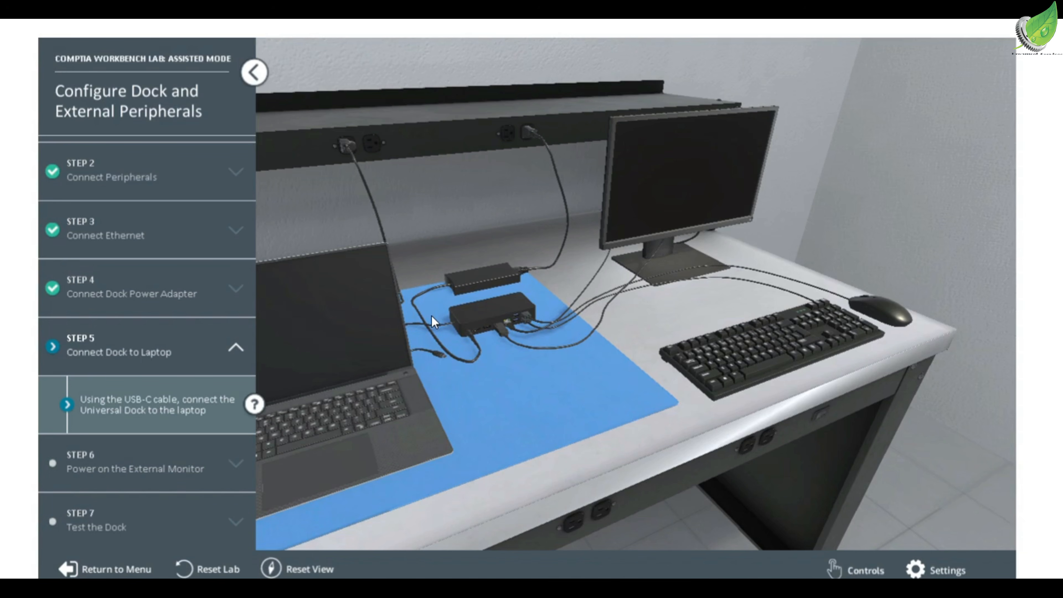
pyautogui.click(440, 358)
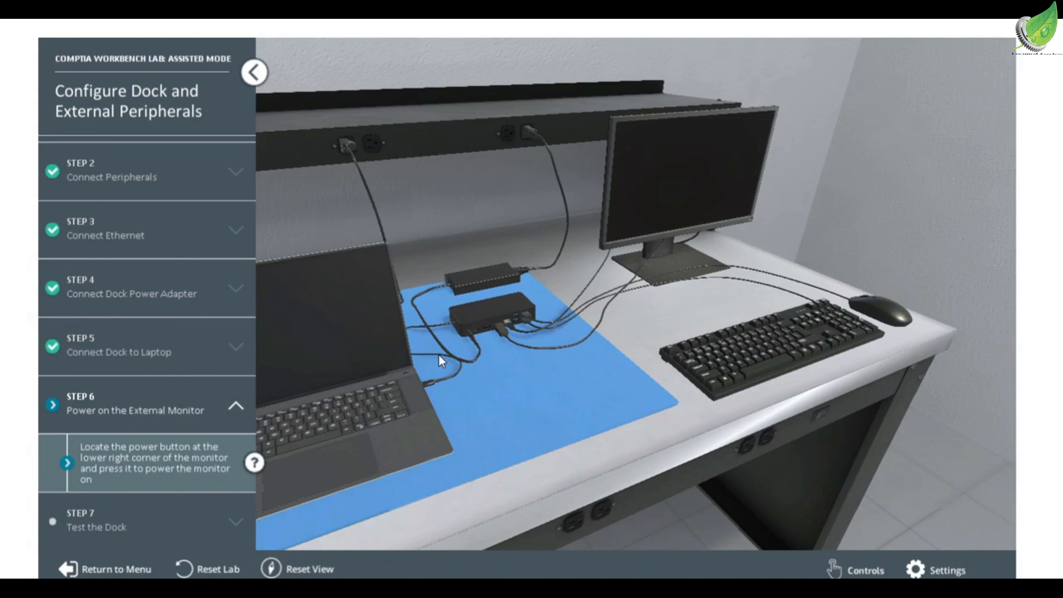
# Power on the external monitor with the power button at the lower corner of its frame
pyautogui.scroll(3, 788, 228)
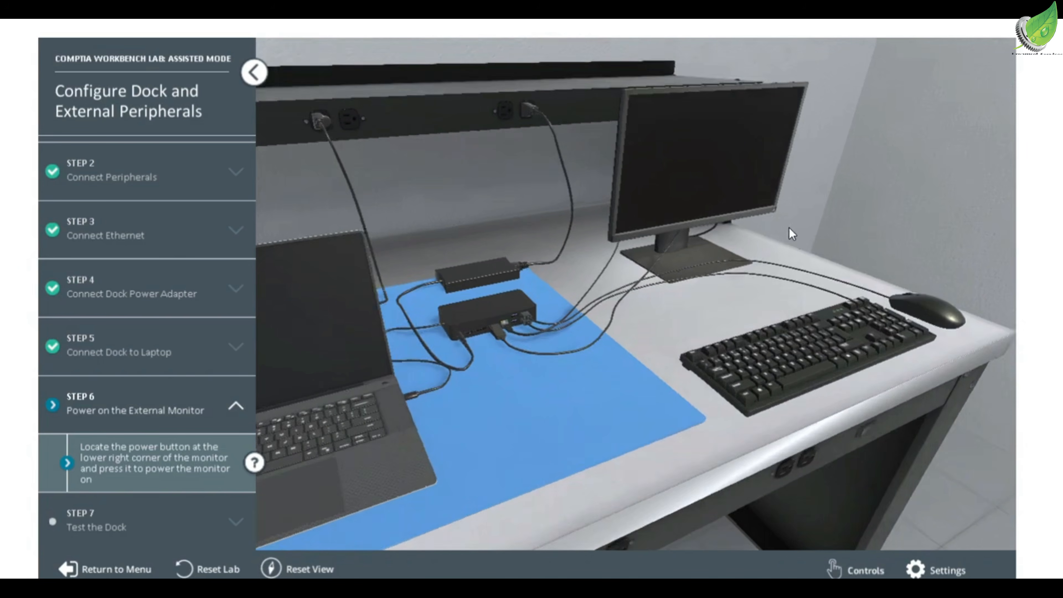
pyautogui.moveTo(823, 256); pyautogui.dragTo(722, 281)
pyautogui.scroll(5, 478, 332)
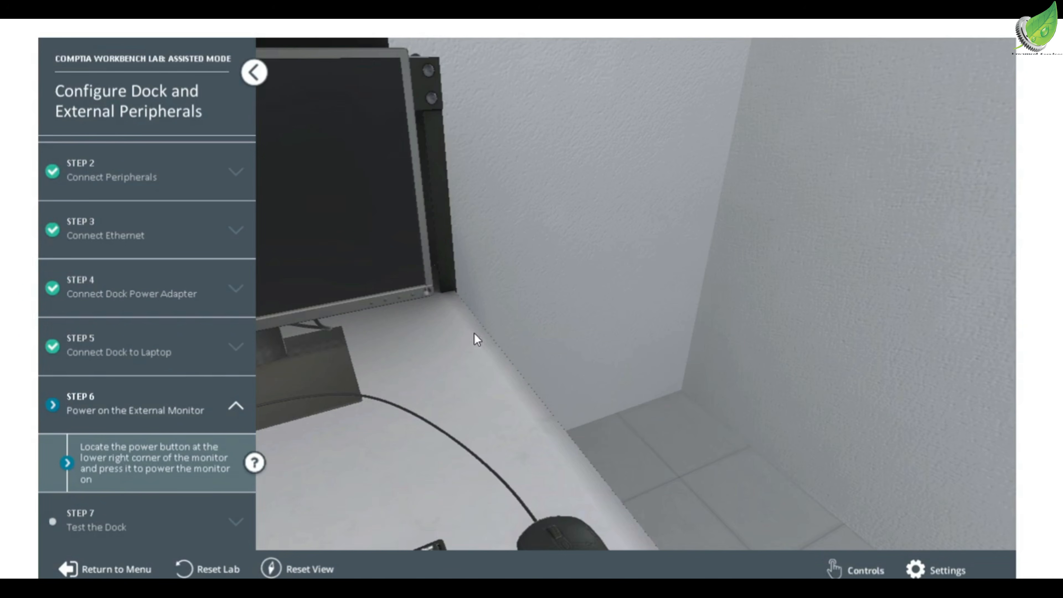
pyautogui.click(429, 291)
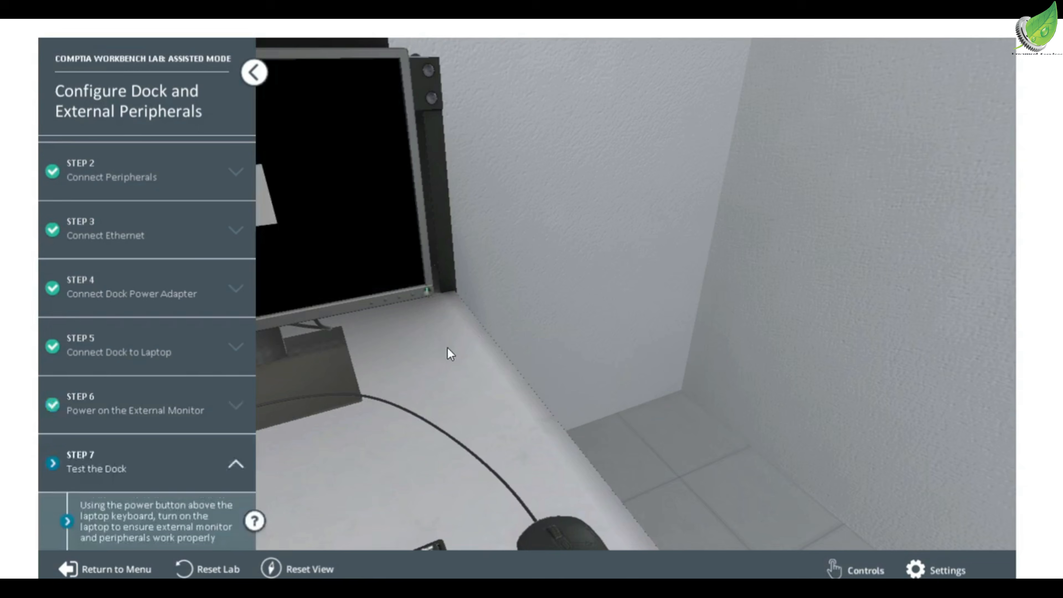
# Turn on the laptop with the power button above its keyboard to test the dock
pyautogui.scroll(-5, 450, 353)
pyautogui.scroll(-3, 453, 354)
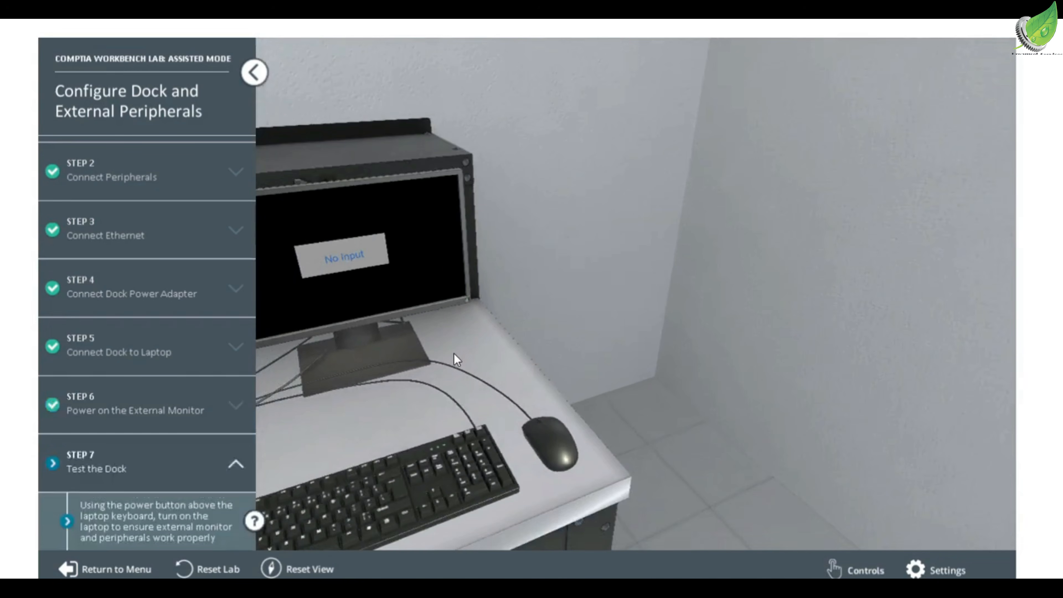
pyautogui.moveTo(405, 385); pyautogui.dragTo(543, 344)
pyautogui.scroll(3, 548, 344)
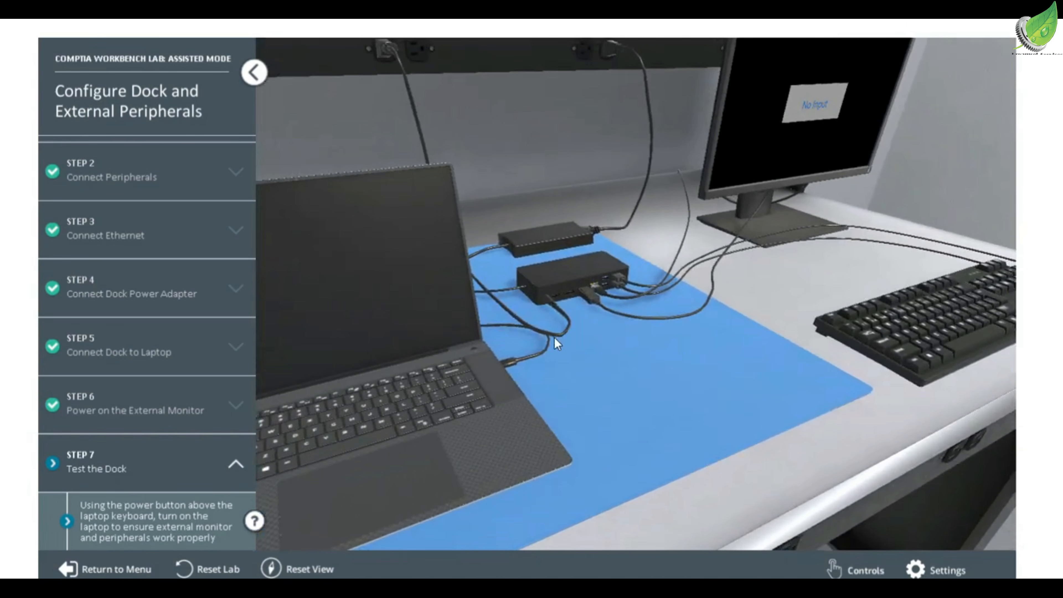
pyautogui.scroll(4, 490, 355)
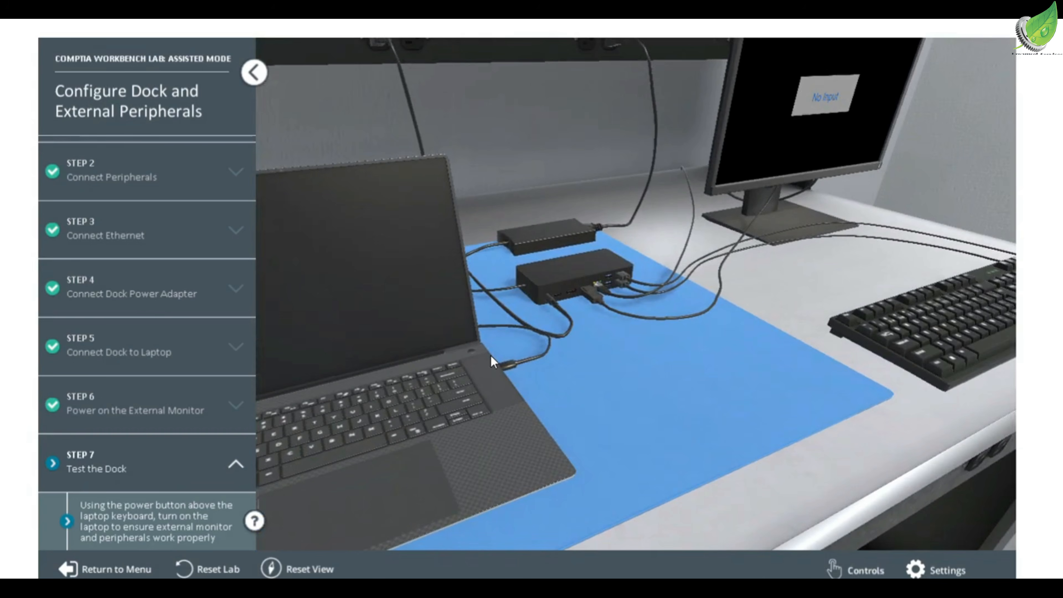
pyautogui.scroll(1, 490, 354)
pyautogui.scroll(1, 494, 361)
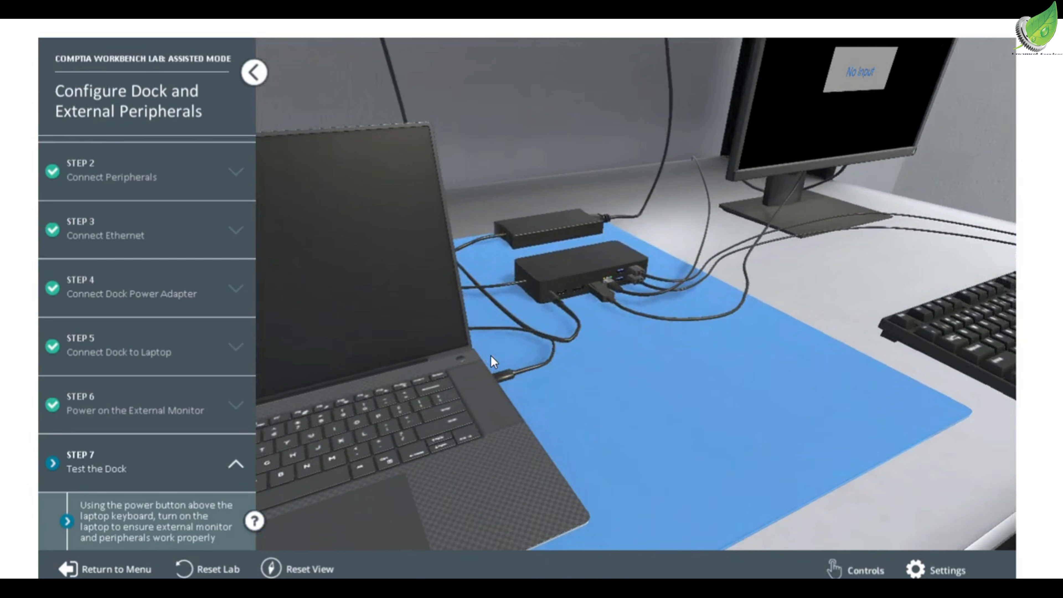
pyautogui.click(459, 358)
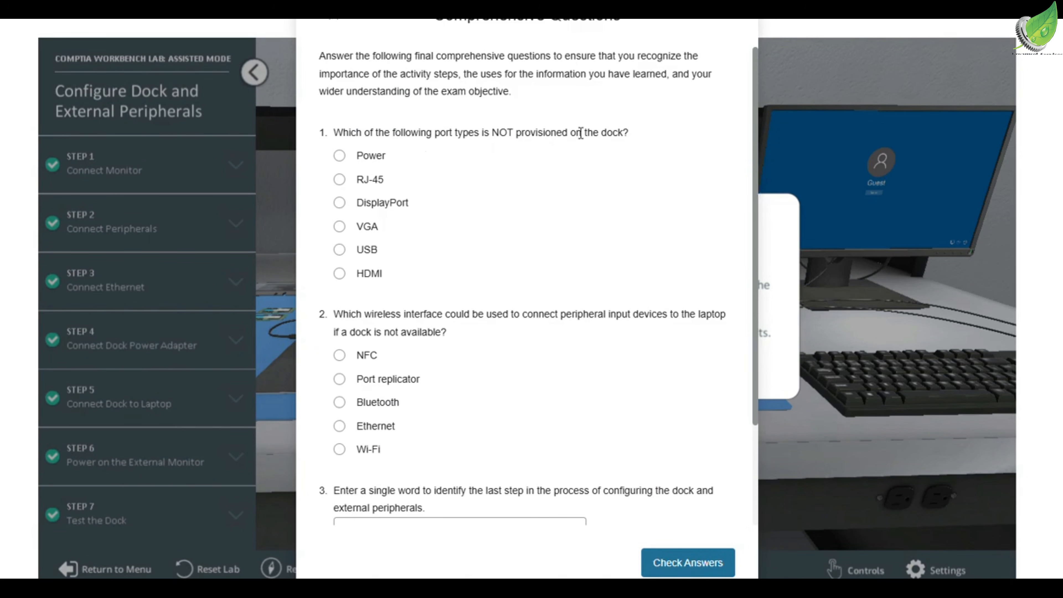
# Answer the four comprehensive questions with VGA, Bluetooth, "test" and True, and check the answers
pyautogui.click(374, 231)
pyautogui.scroll(-2, 427, 270)
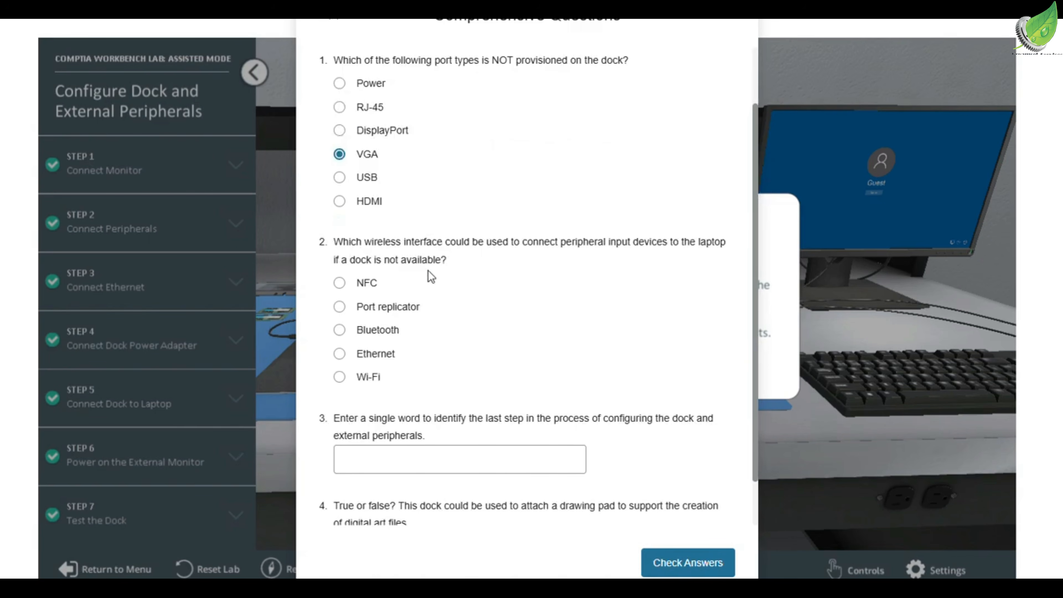
pyautogui.click(381, 331)
pyautogui.scroll(-1, 403, 340)
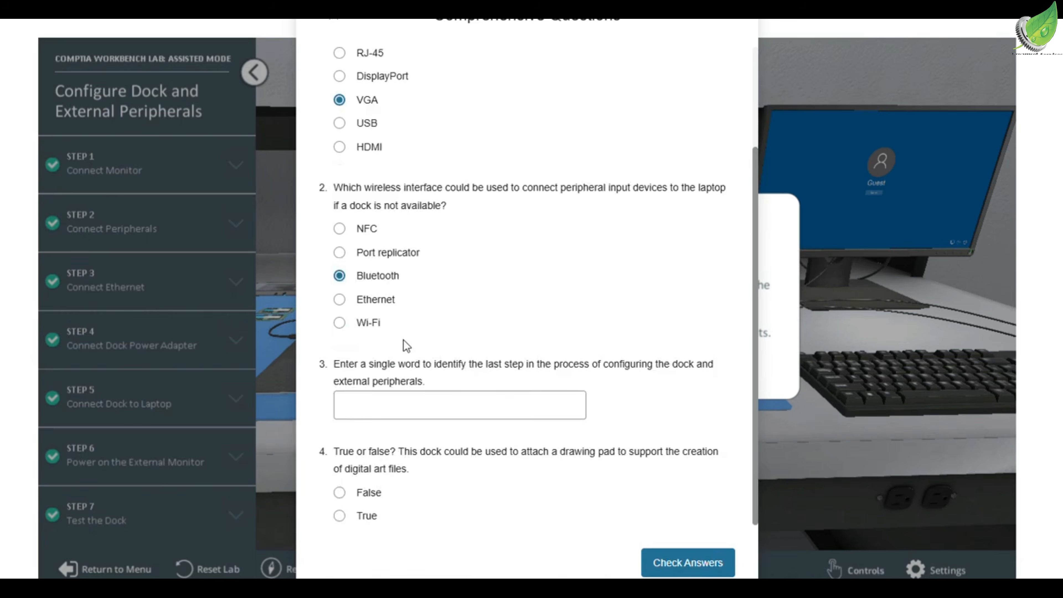
pyautogui.click(429, 406)
pyautogui.write('test')
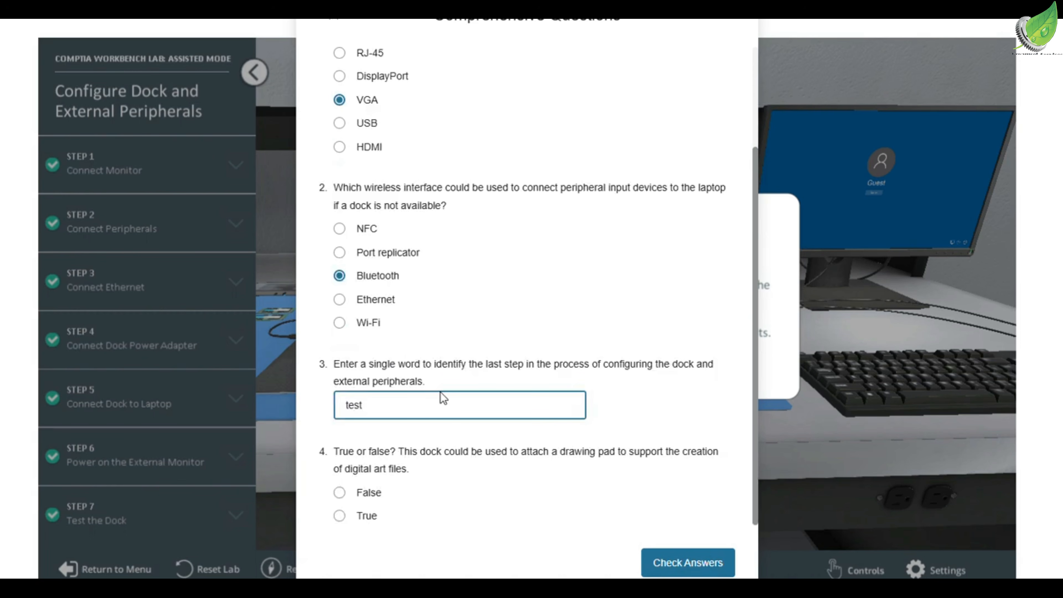
pyautogui.click(365, 517)
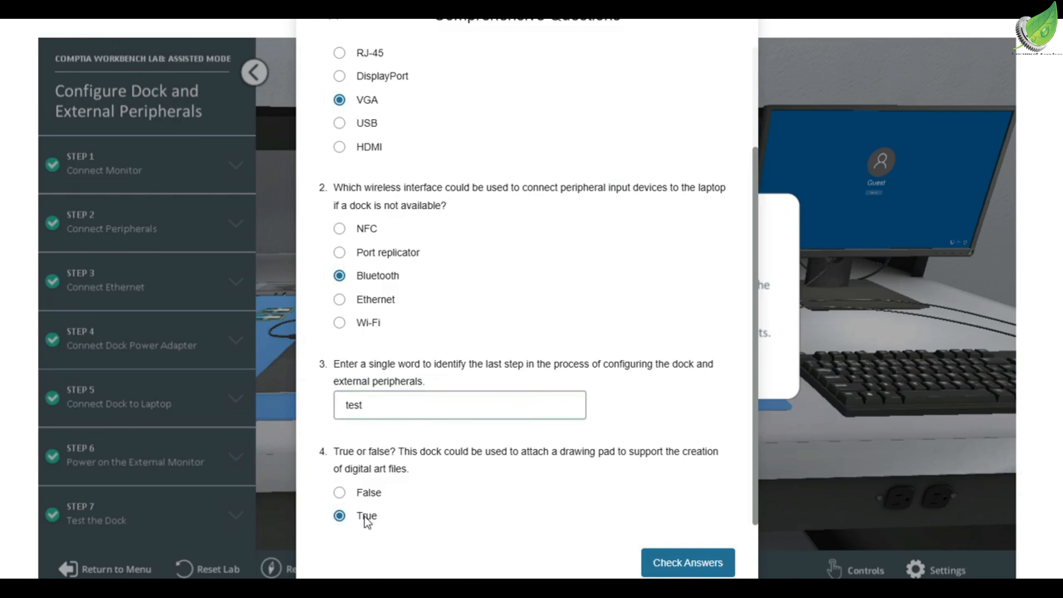
pyautogui.click(682, 565)
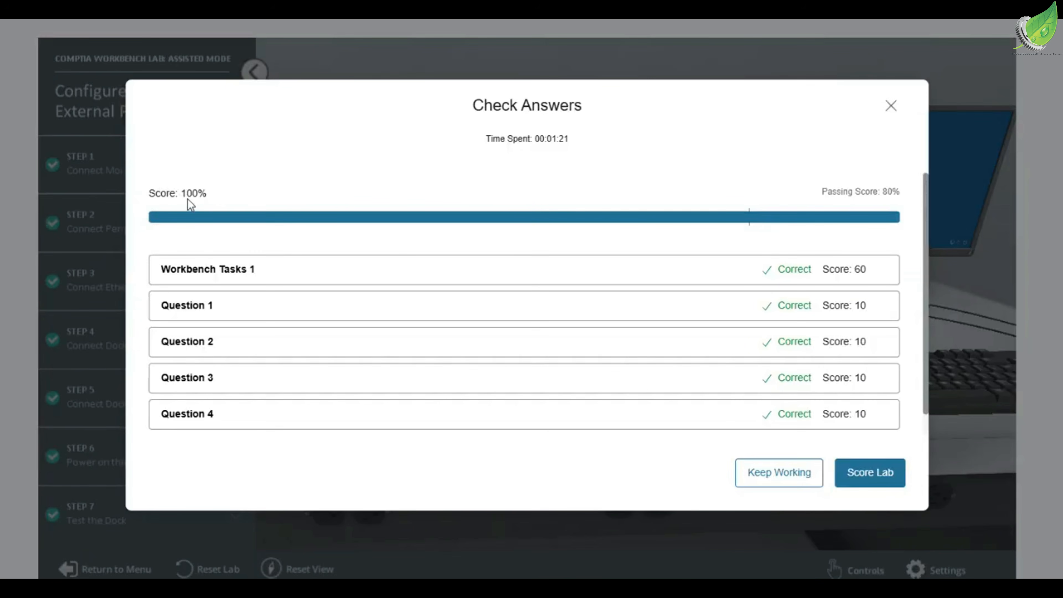